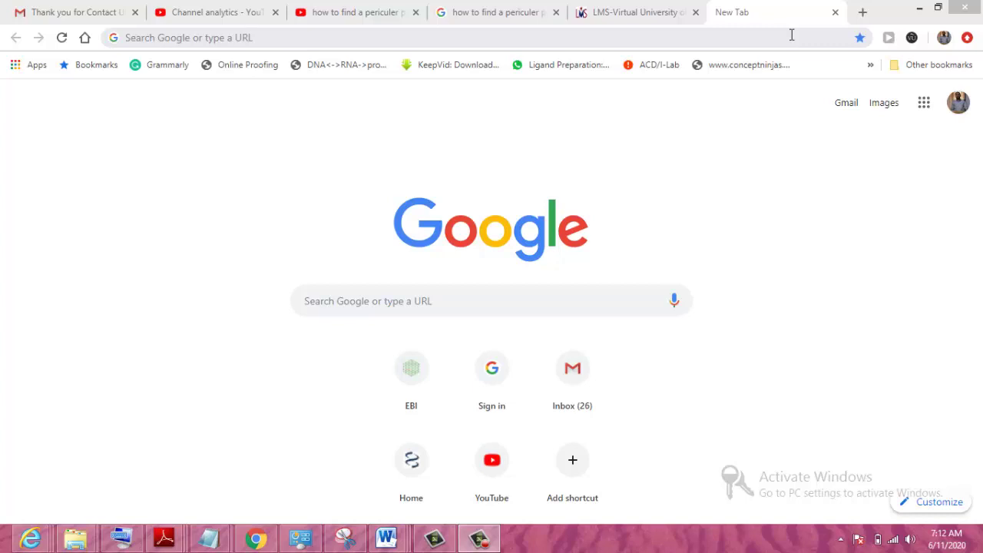
Place the cursor in the new Chrome tab's address bar to enter a web address
{"action": "left_click", "coordinate": [630, 34]}
Enter 'ncbi' and accept the ncbi.nlm.nih.gov/gene suggestion to load NCBI Gene
{"action": "type", "text": "ncbi"}
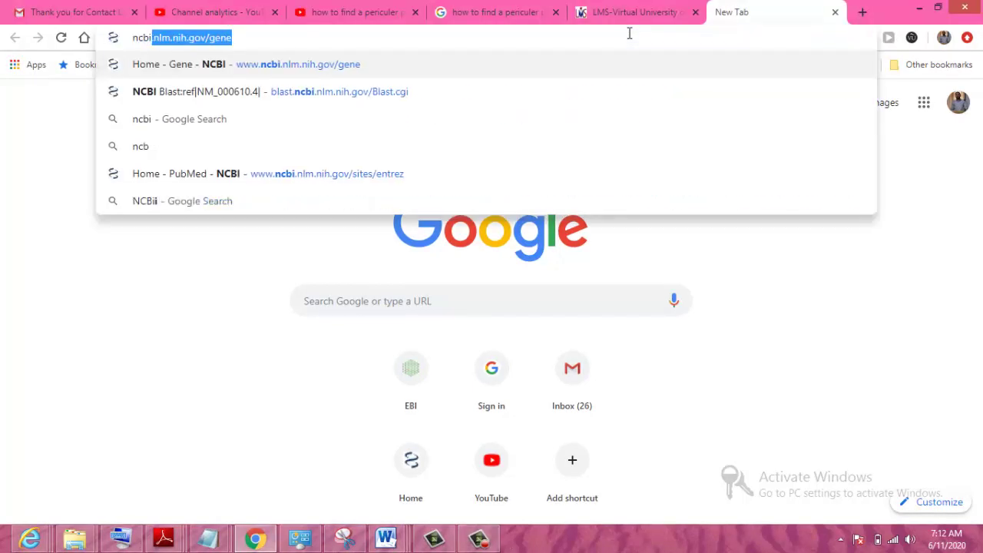
{"action": "key", "text": "Return"}
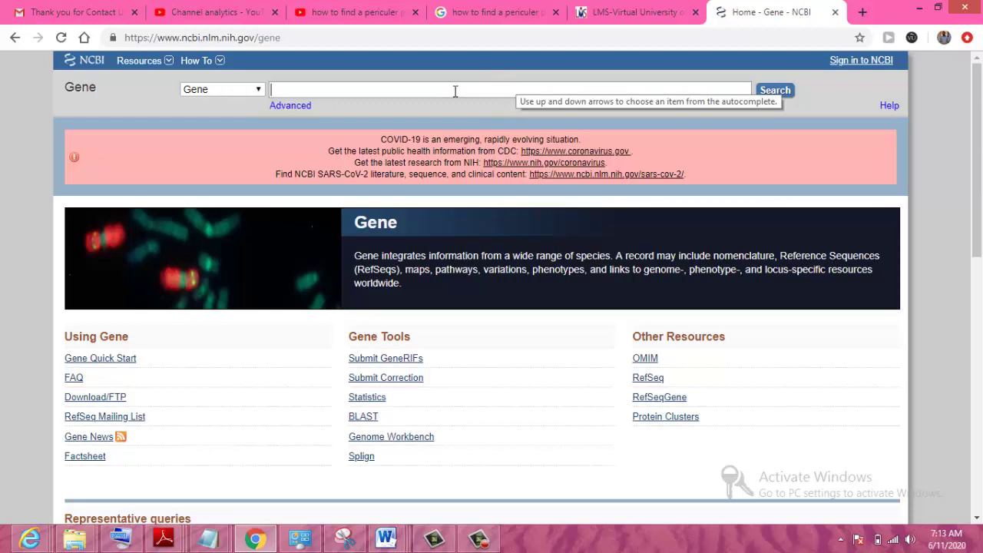
Keep Gene as the database and search it for 'GRF1 zea mays'
{"action": "left_click", "coordinate": [258, 92]}
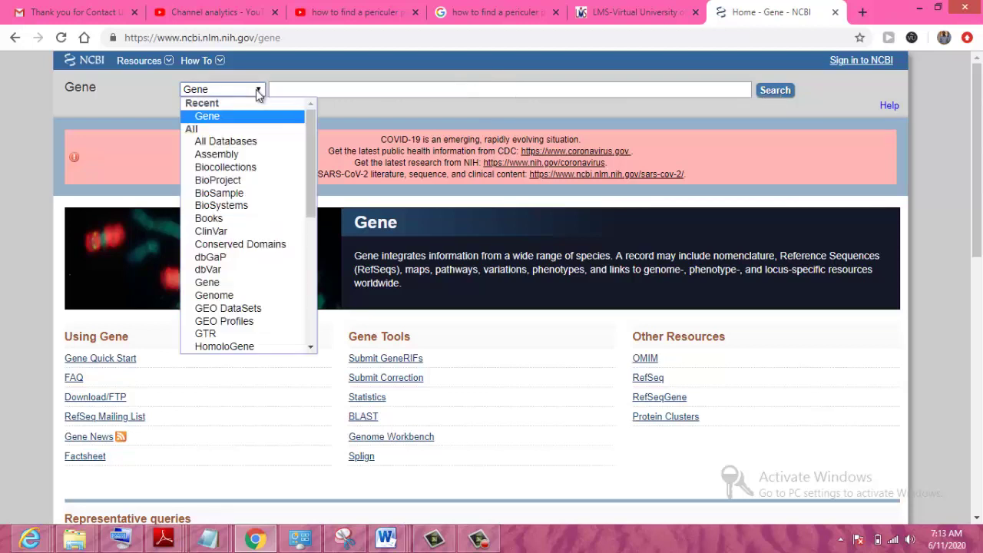
{"action": "left_click_drag", "start_coordinate": [311, 123], "coordinate": [311, 187]}
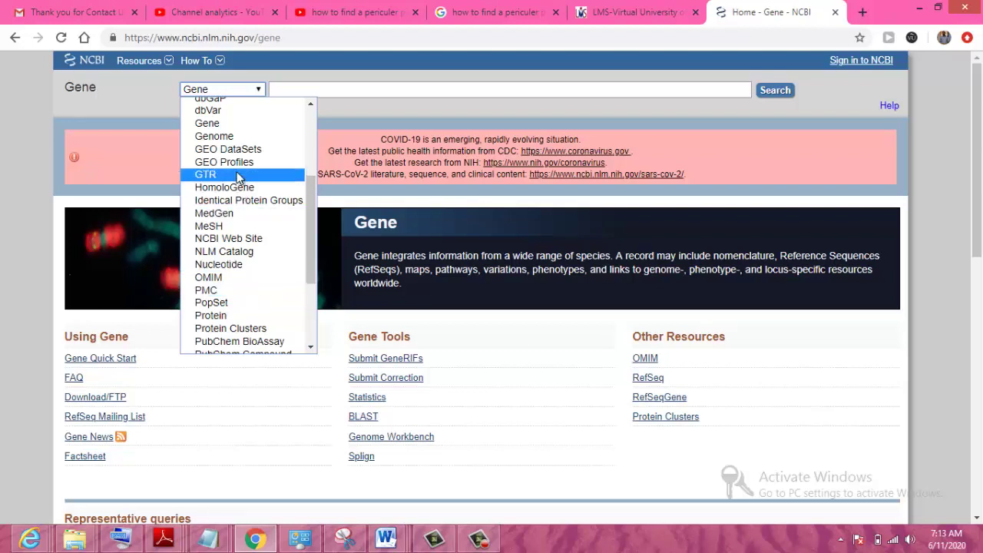
{"action": "left_click", "coordinate": [239, 91]}
{"action": "left_click", "coordinate": [280, 87]}
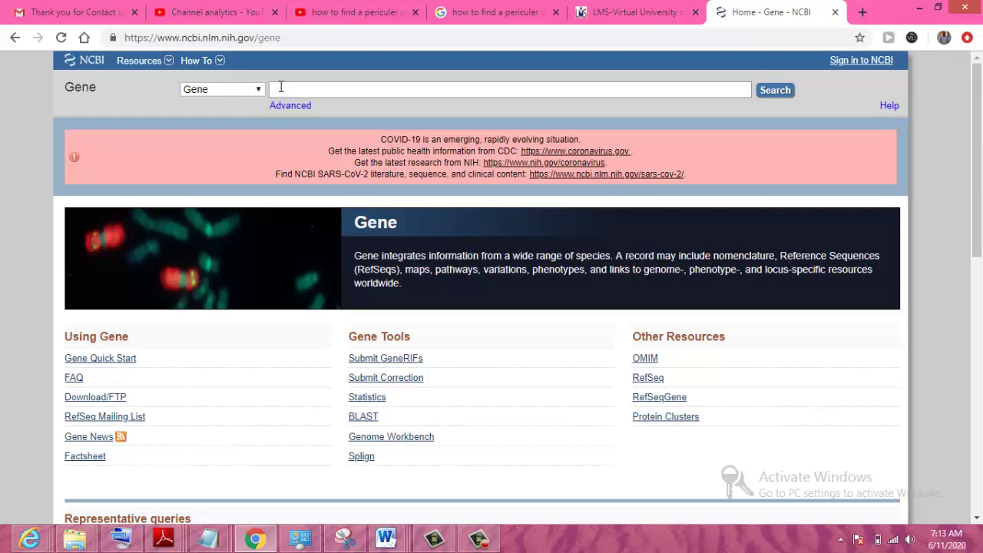
{"action": "type", "text": "GRF1 zea mays"}
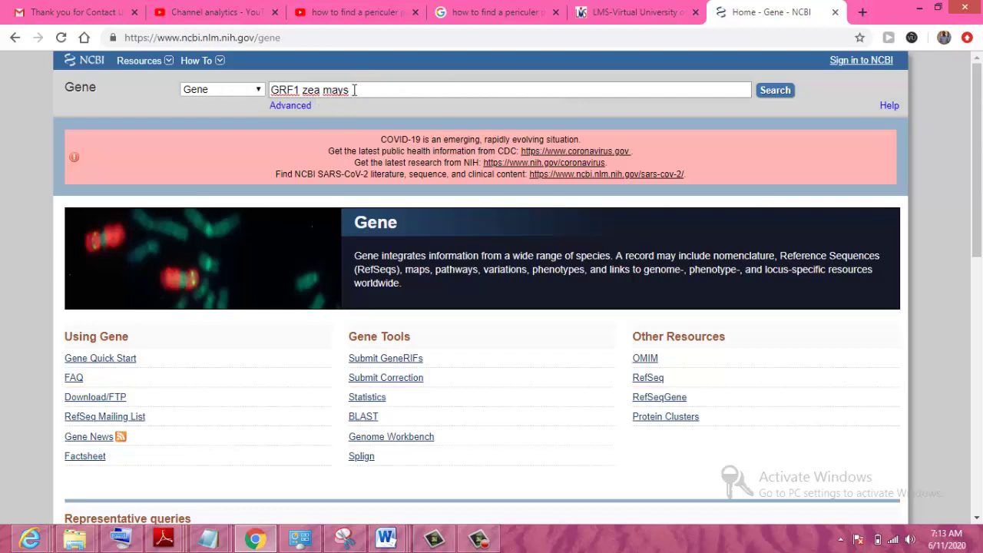
{"action": "left_click_drag", "start_coordinate": [351, 90], "coordinate": [303, 90]}
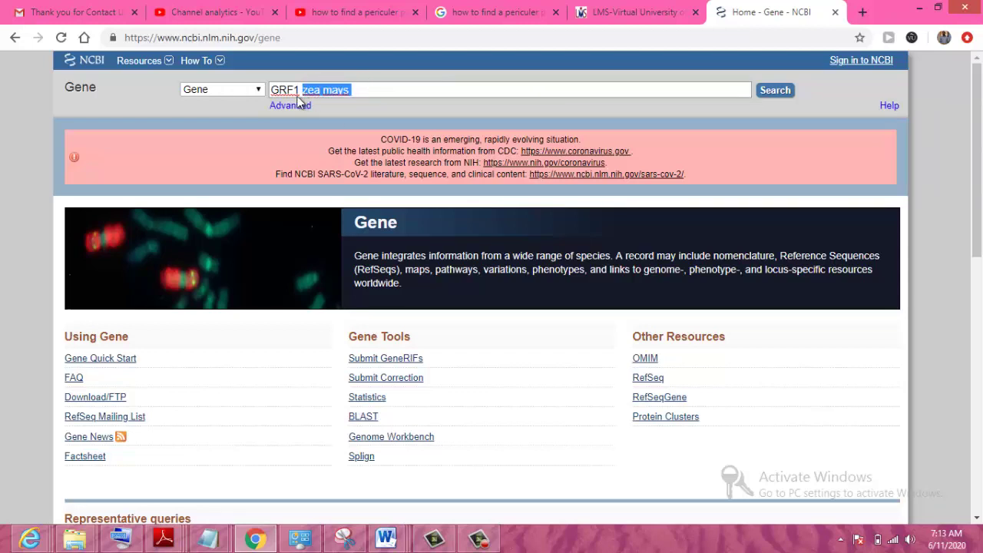
{"action": "left_click_drag", "start_coordinate": [300, 90], "coordinate": [269, 92]}
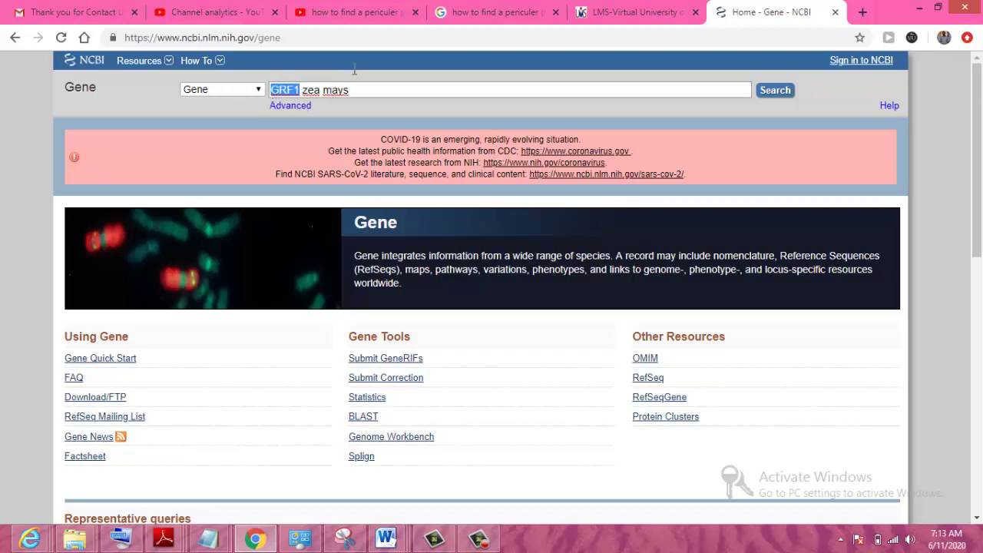
{"action": "left_click", "coordinate": [778, 94]}
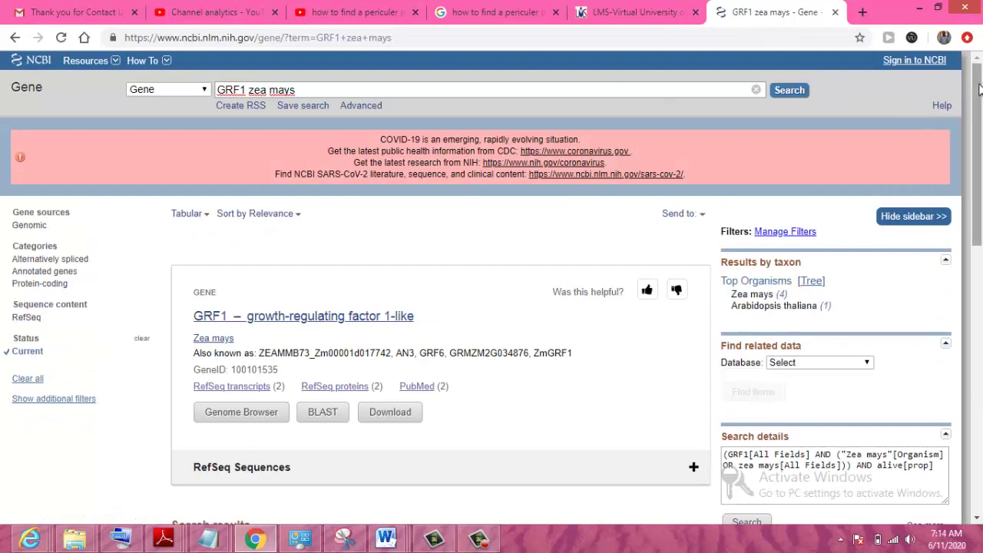
Check the Zea mays GRF1 growth-regulating factor 1-like row among the five results
{"action": "left_click_drag", "start_coordinate": [979, 89], "coordinate": [979, 128]}
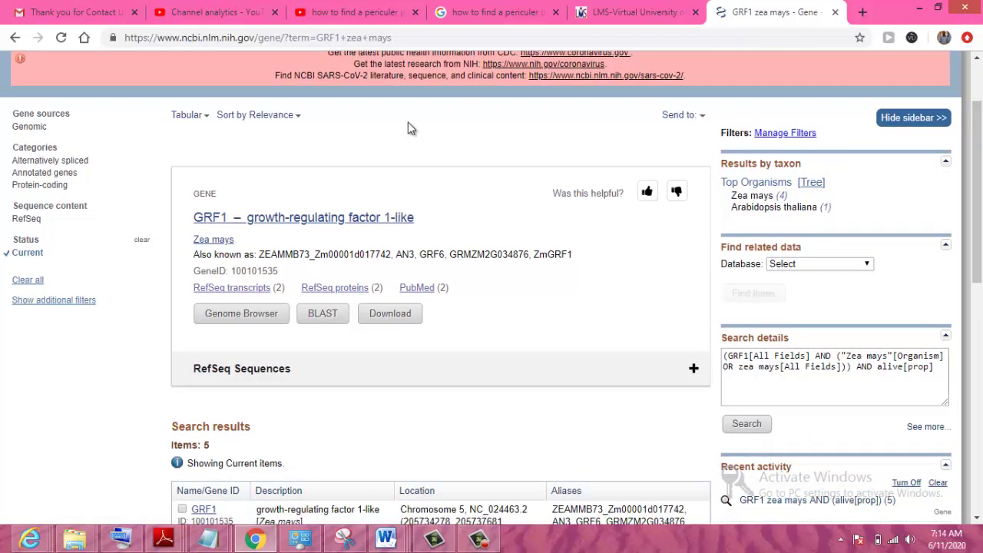
{"action": "left_click_drag", "start_coordinate": [235, 240], "coordinate": [194, 240]}
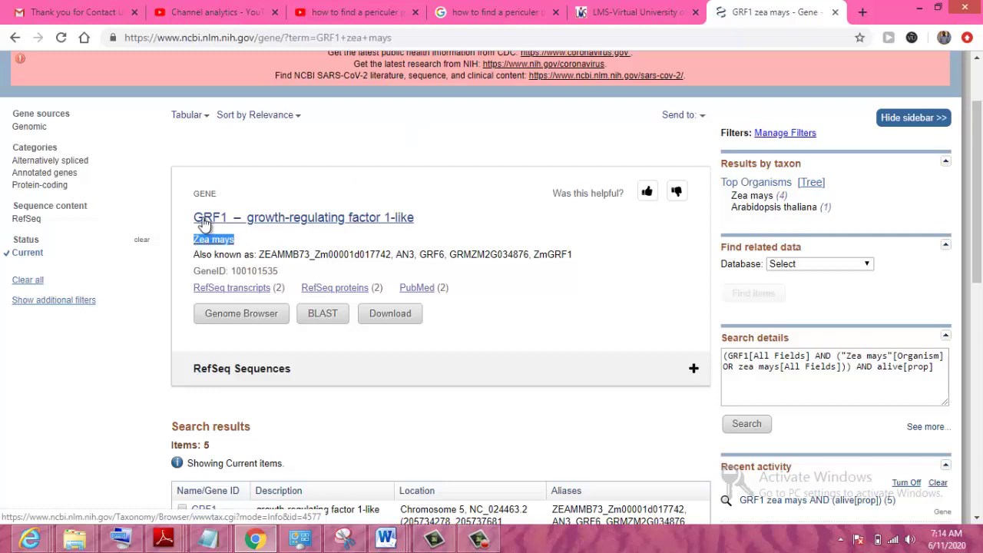
{"action": "left_click_drag", "start_coordinate": [186, 218], "coordinate": [420, 208]}
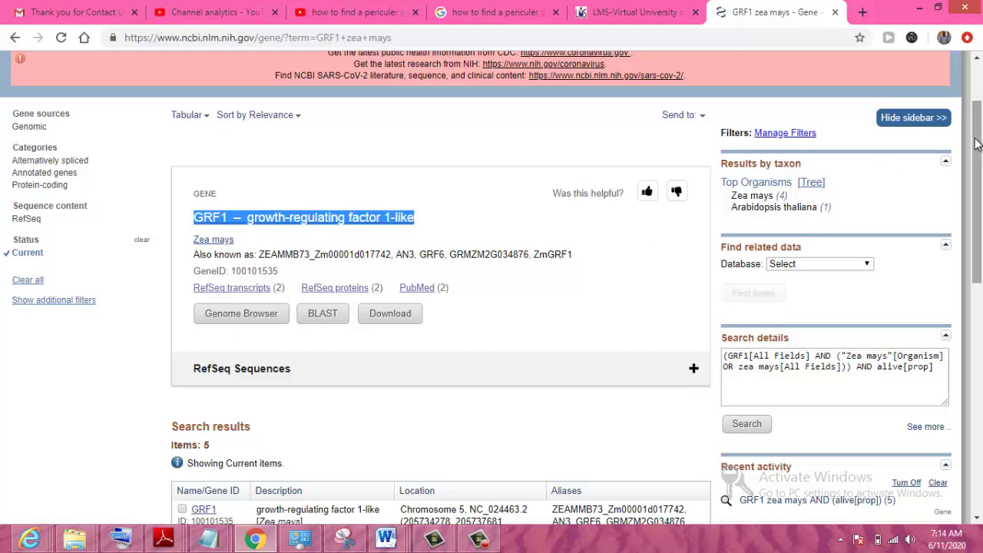
{"action": "left_click_drag", "start_coordinate": [979, 163], "coordinate": [981, 254]}
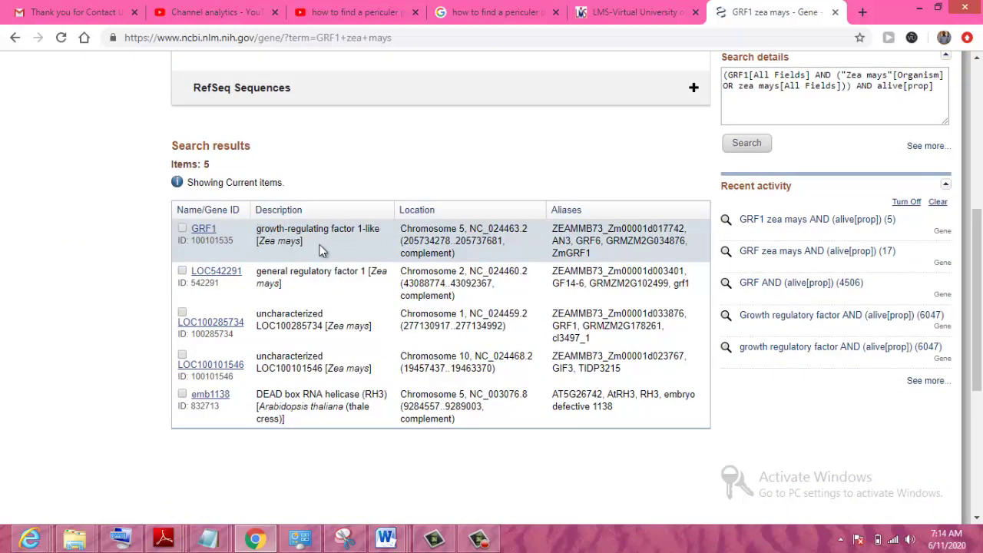
{"action": "left_click_drag", "start_coordinate": [302, 240], "coordinate": [257, 241]}
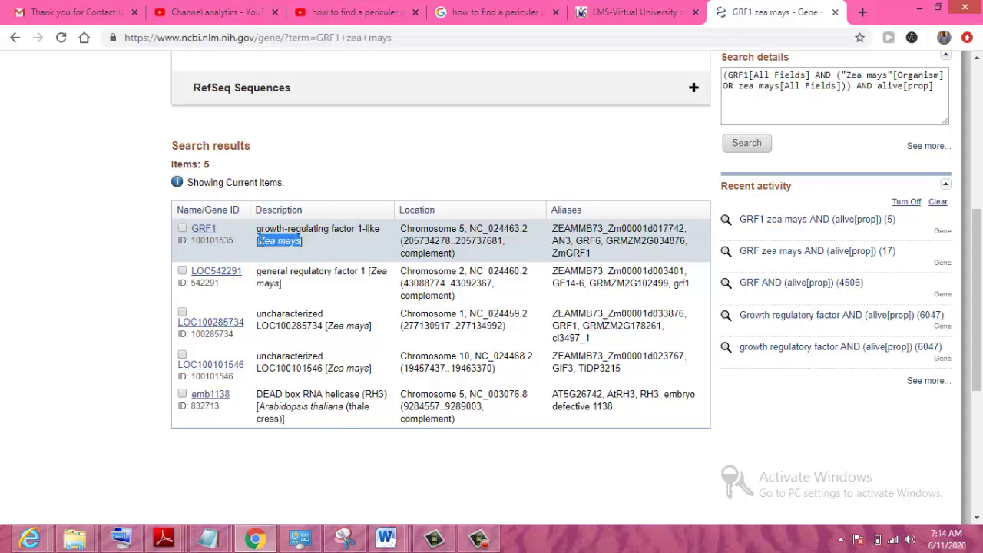
{"action": "left_click", "coordinate": [182, 229]}
Open the GRF1 gene record (ID 100101535) and request its genomic region as FASTA
{"action": "left_click", "coordinate": [206, 231]}
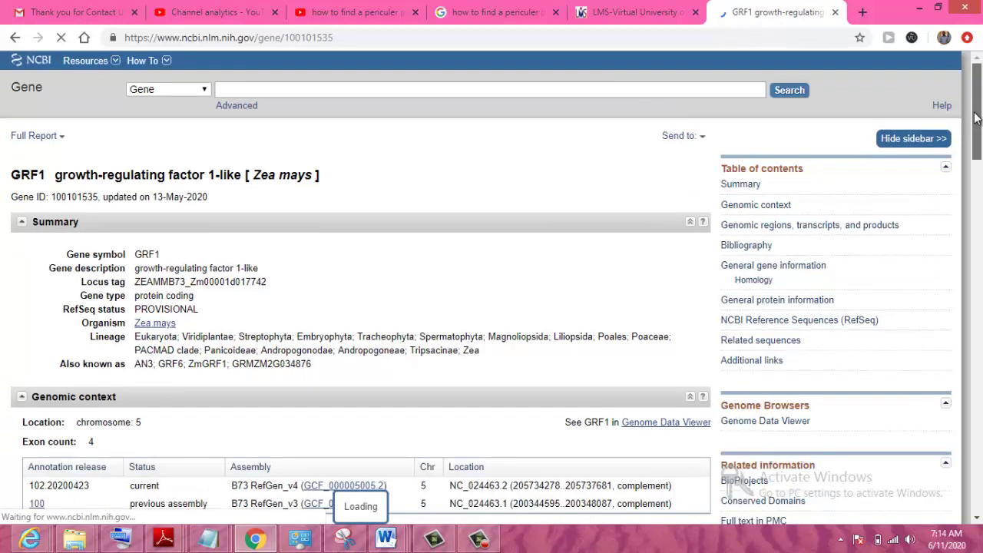
{"action": "left_click_drag", "start_coordinate": [980, 127], "coordinate": [981, 138]}
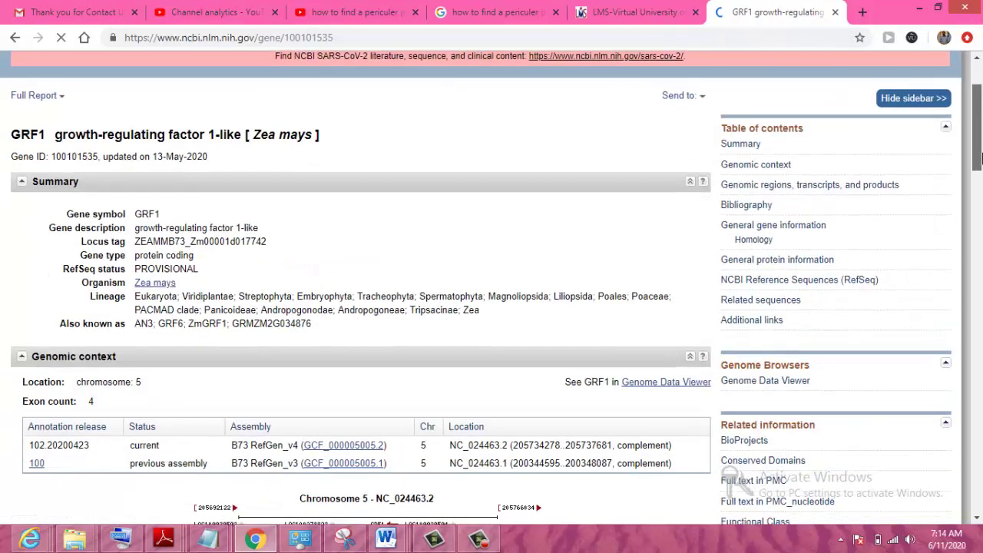
{"action": "left_click", "coordinate": [980, 185]}
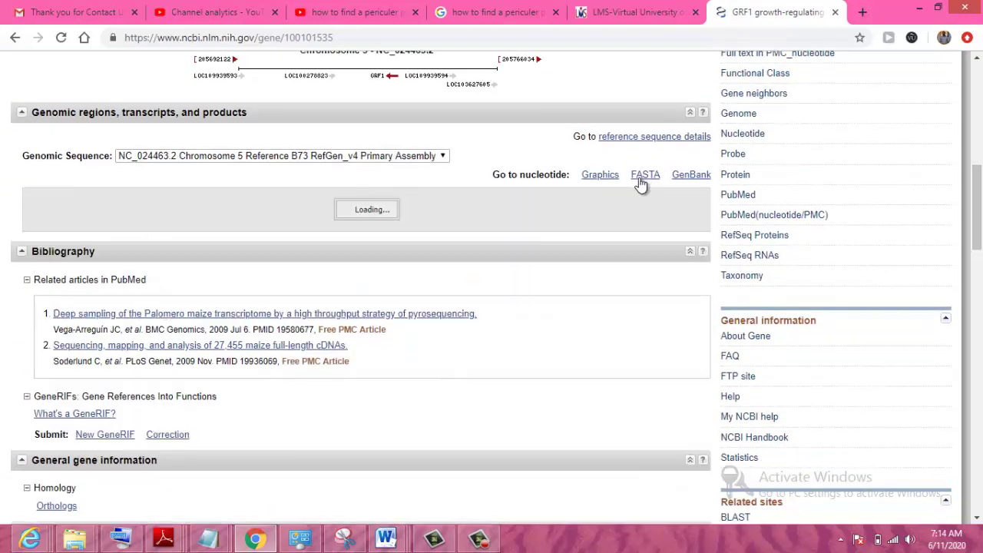
{"action": "left_click", "coordinate": [648, 179]}
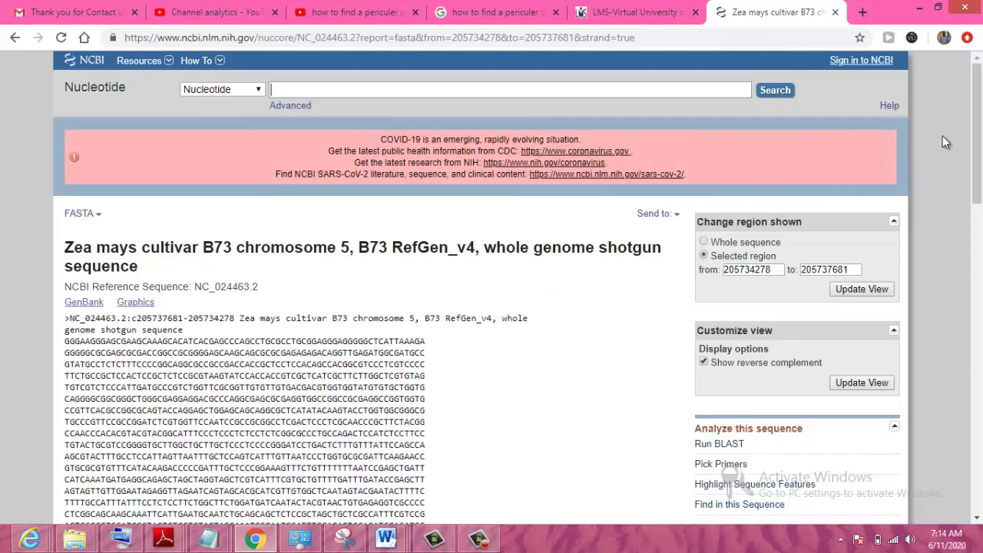
Scroll through and select the NC_024463.2 FASTA sequence, then clear the selection
{"action": "left_click_drag", "start_coordinate": [980, 127], "coordinate": [979, 254]}
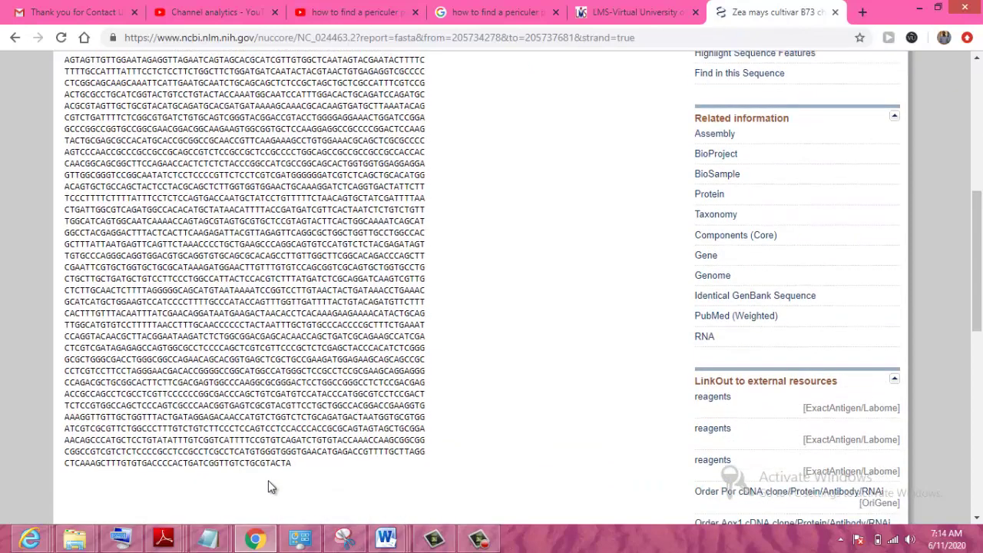
{"action": "left_click_drag", "start_coordinate": [292, 464], "coordinate": [56, 54]}
{"action": "left_click", "coordinate": [446, 180]}
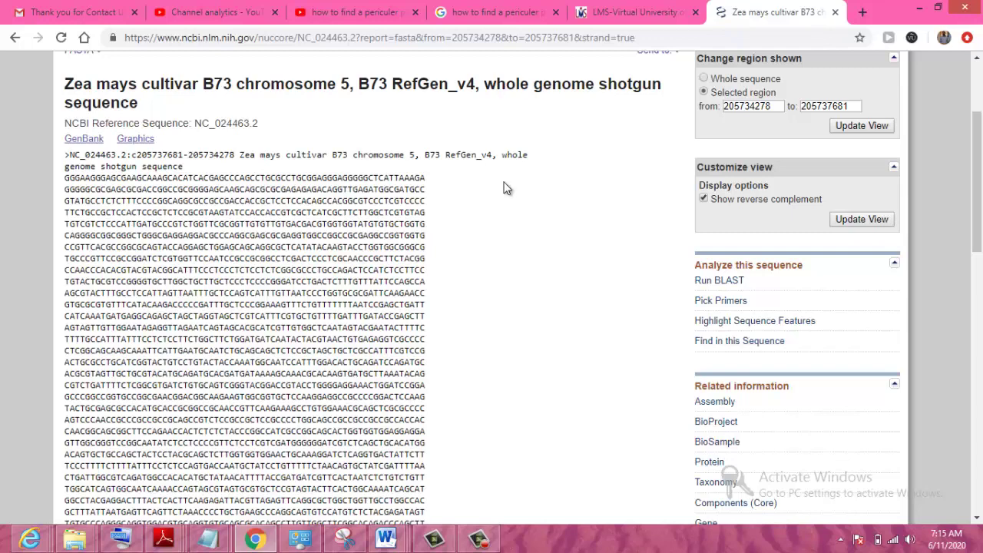
Submit a blastn job for the NC_024463.2 region using the earlier Zea mays job title
{"action": "left_click", "coordinate": [709, 282]}
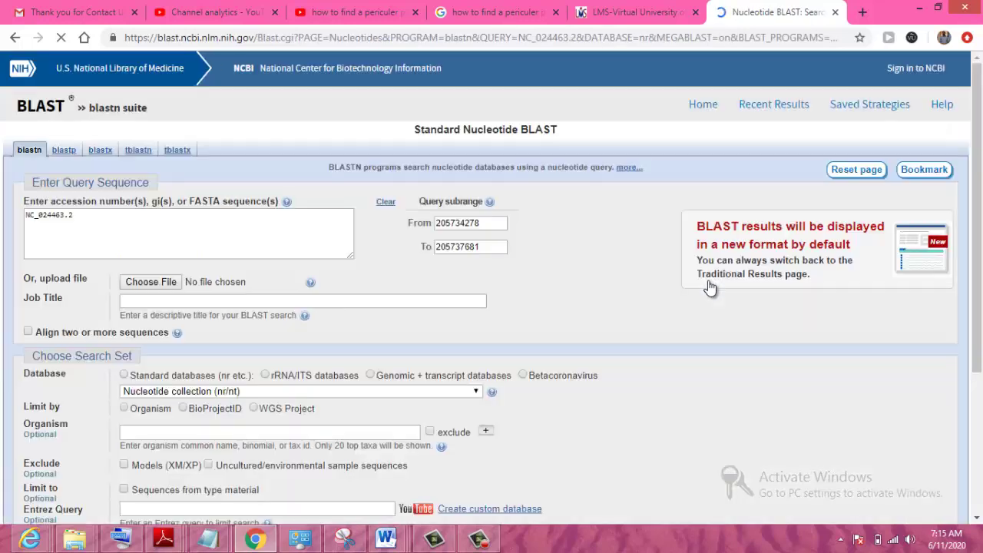
{"action": "left_click", "coordinate": [156, 228]}
{"action": "left_click", "coordinate": [193, 300]}
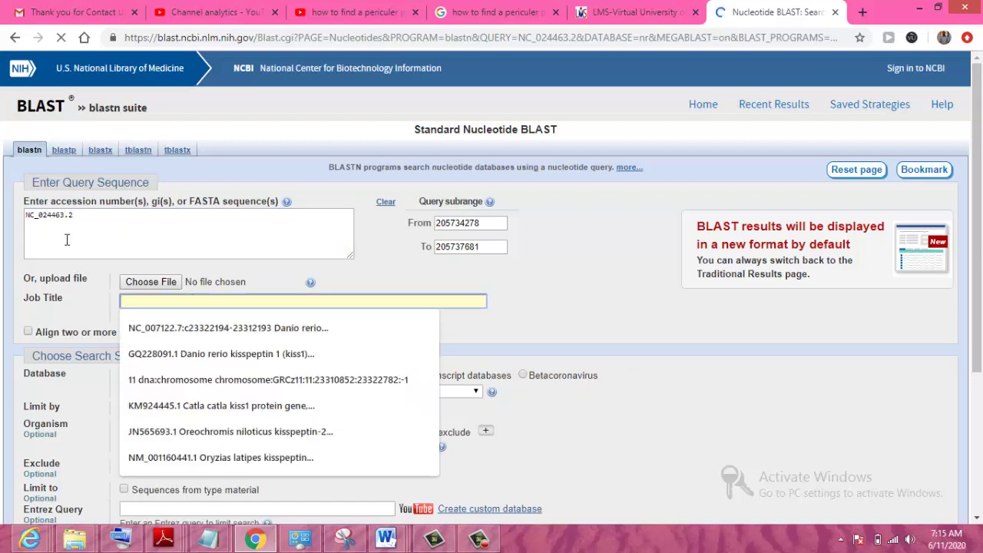
{"action": "left_click", "coordinate": [85, 304]}
{"action": "left_click", "coordinate": [132, 301]}
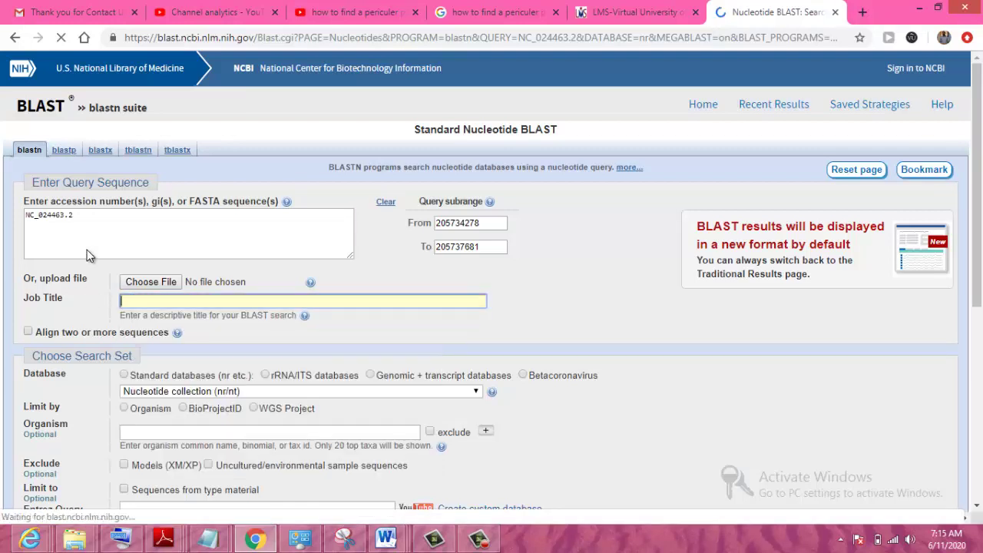
{"action": "left_click", "coordinate": [86, 245]}
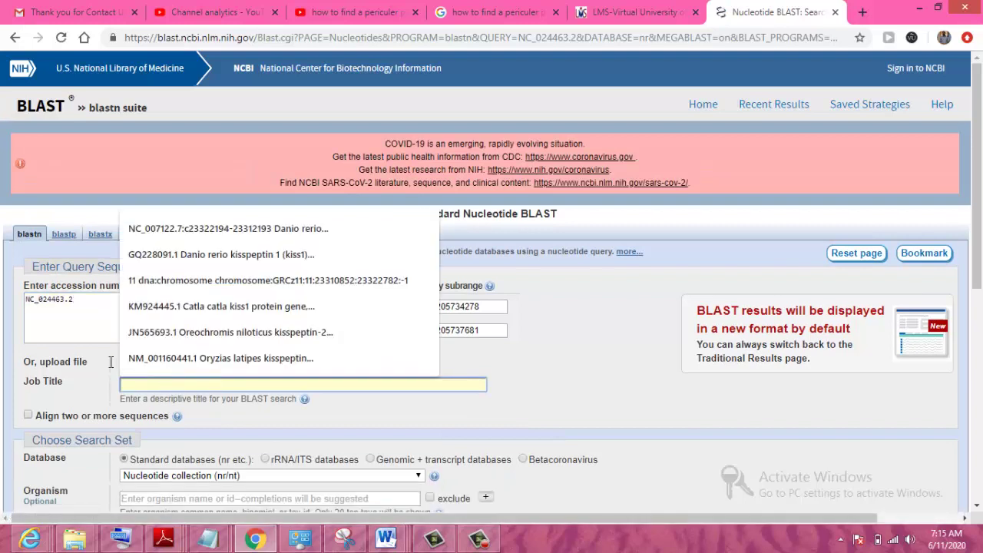
{"action": "left_click", "coordinate": [144, 373]}
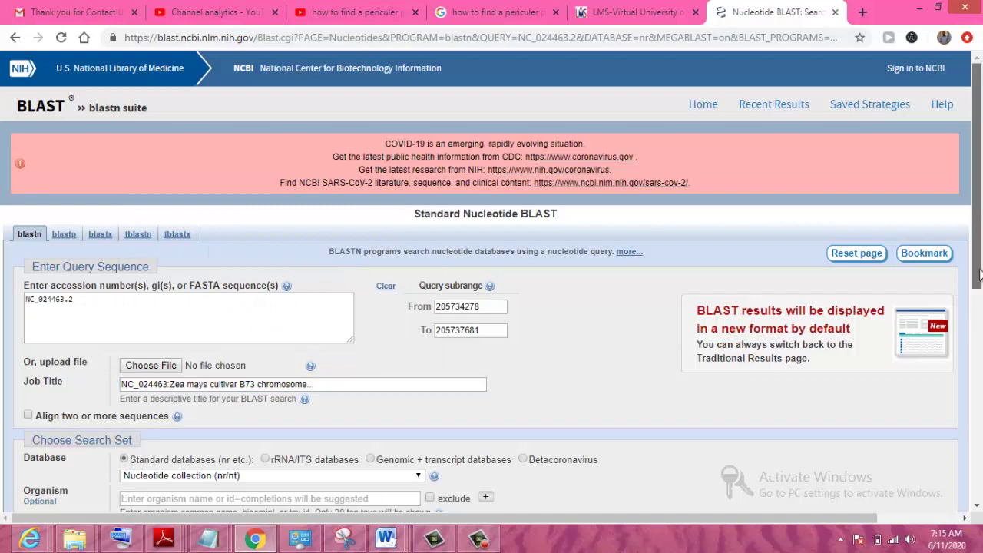
{"action": "left_click_drag", "start_coordinate": [977, 284], "coordinate": [977, 313]}
{"action": "scroll", "coordinate": [290, 400], "scroll_direction": "down", "scroll_amount": 3}
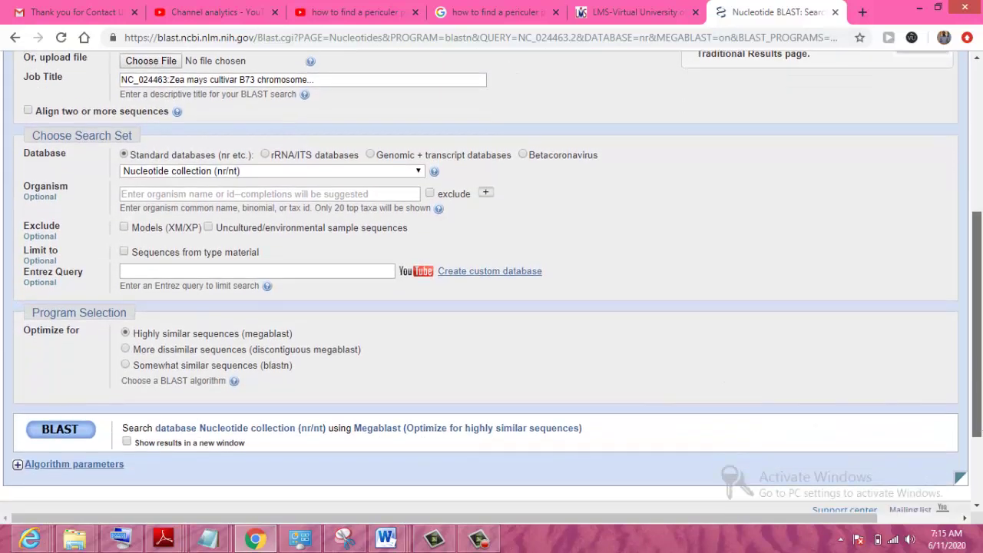
{"action": "left_click", "coordinate": [51, 421]}
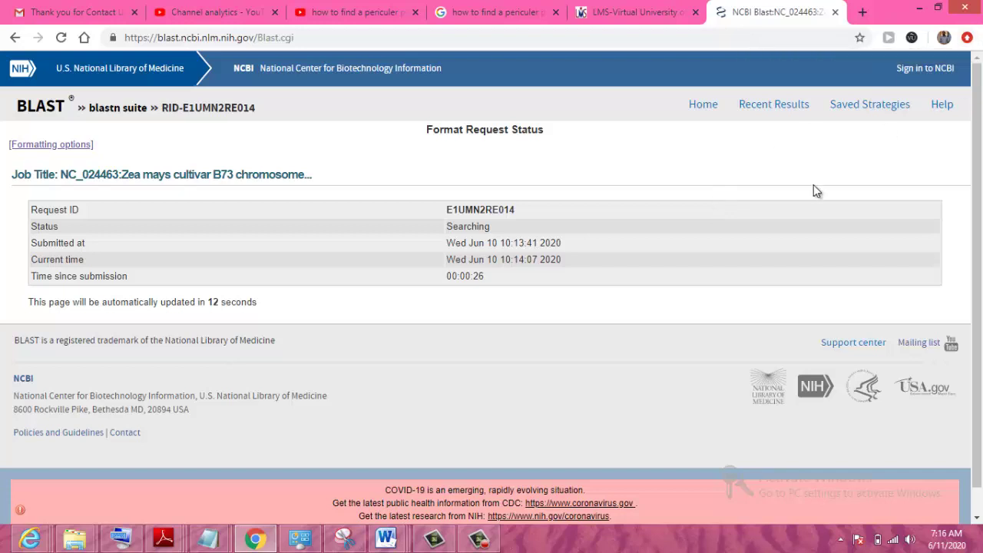
Wait for BLAST job E1UMN2RE014 to finish and its nt results report to load
{"action": "scroll", "coordinate": [969, 119], "scroll_direction": "down", "scroll_amount": 1}
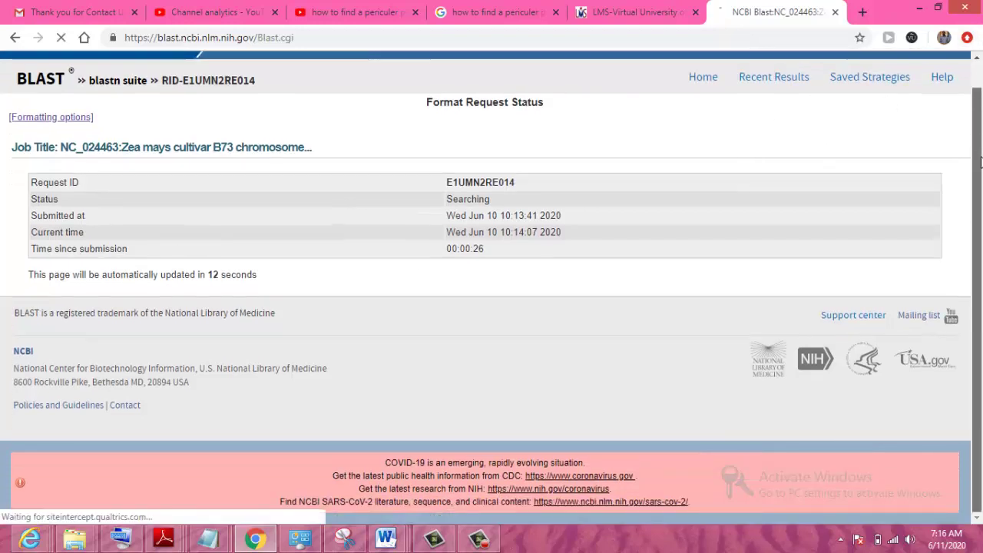
{"action": "scroll", "coordinate": [970, 119], "scroll_direction": "up", "scroll_amount": 1}
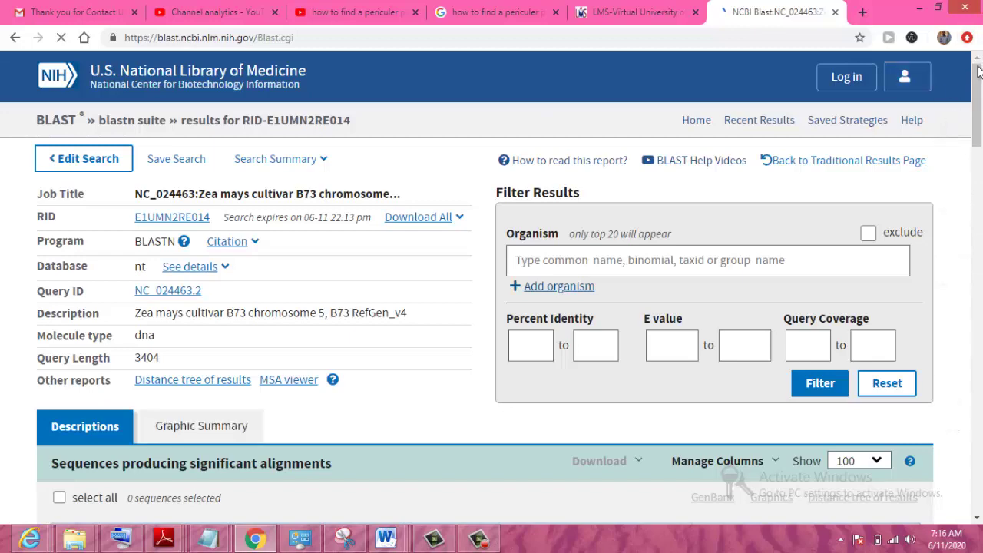
Open the top hit XM_008682709.3, Zea mays GRF1 transcript variant X1 mRNA, from Descriptions
{"action": "scroll", "coordinate": [492, 307], "scroll_direction": "down", "scroll_amount": 3}
{"action": "scroll", "coordinate": [939, 161], "scroll_direction": "down", "scroll_amount": 2}
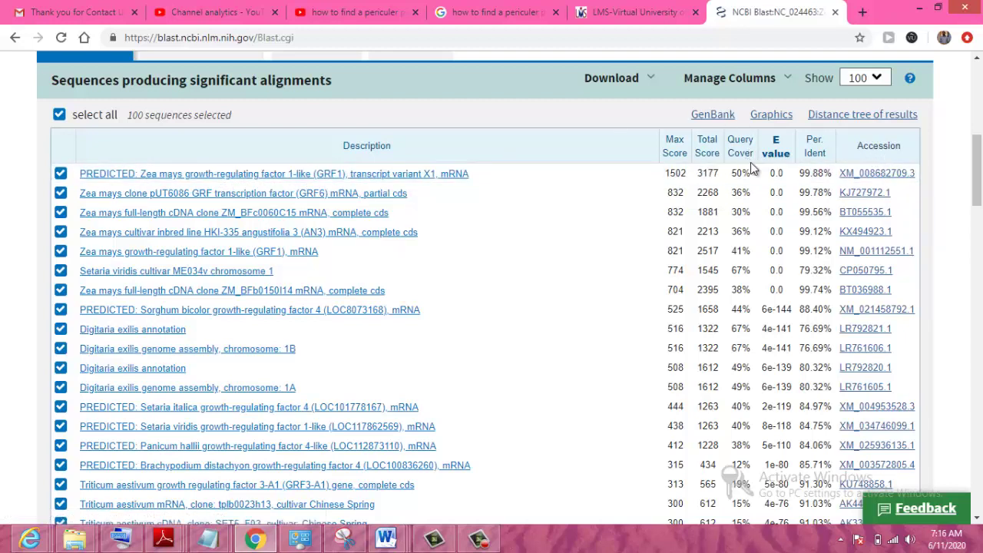
{"action": "left_click_drag", "start_coordinate": [751, 172], "coordinate": [730, 179]}
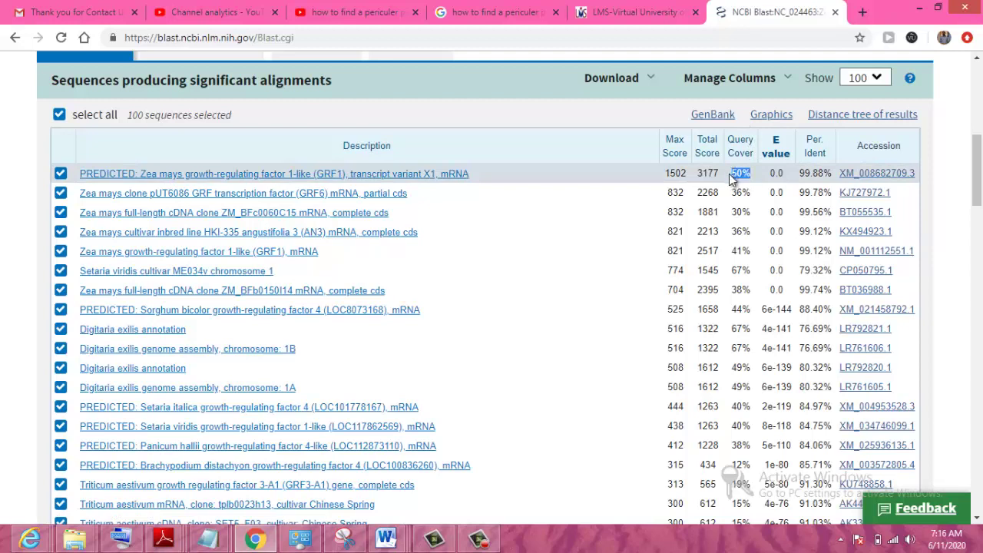
{"action": "left_click", "coordinate": [863, 176]}
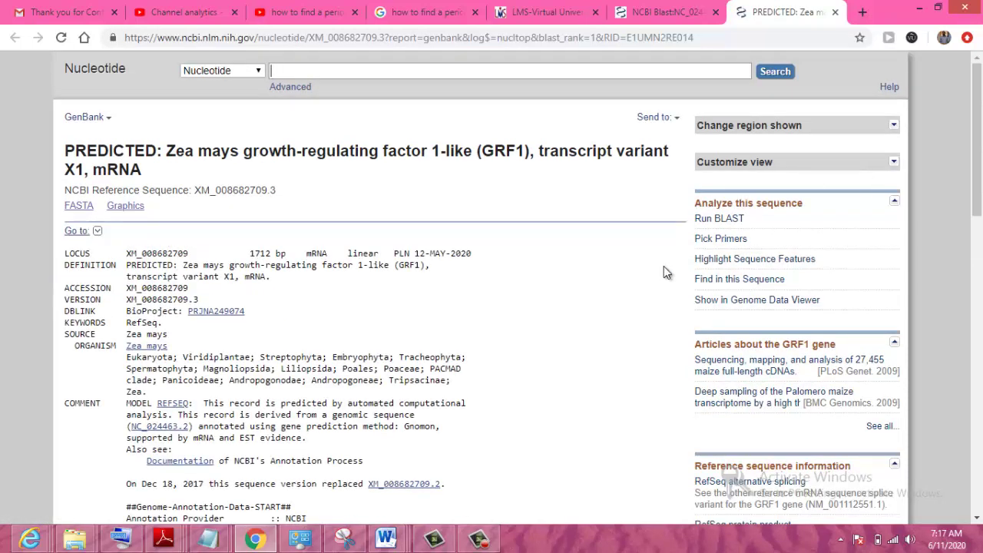
Open the FEATURES GeneID 100101535 link in a new tab and switch to it
{"action": "left_click_drag", "start_coordinate": [242, 253], "coordinate": [286, 252]}
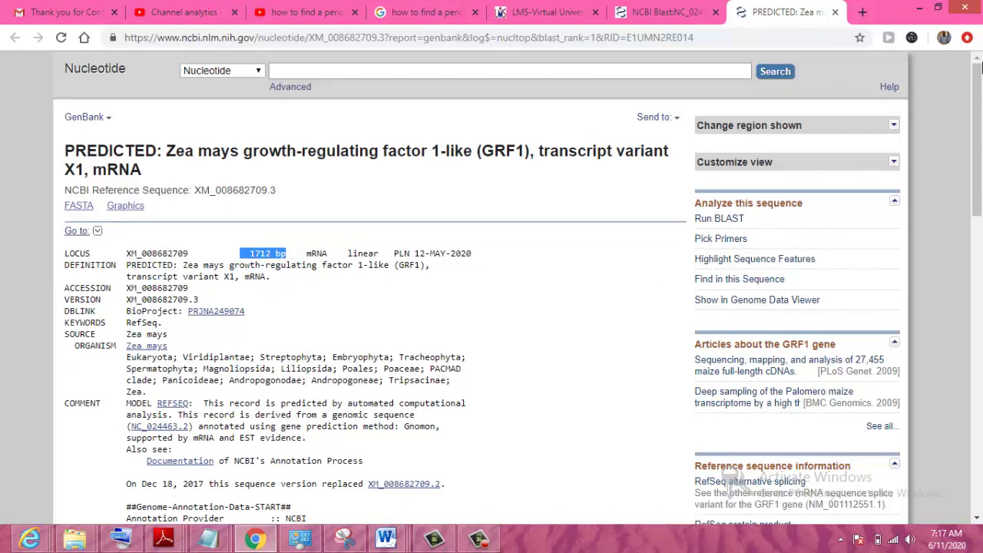
{"action": "left_click_drag", "start_coordinate": [978, 83], "coordinate": [979, 272]}
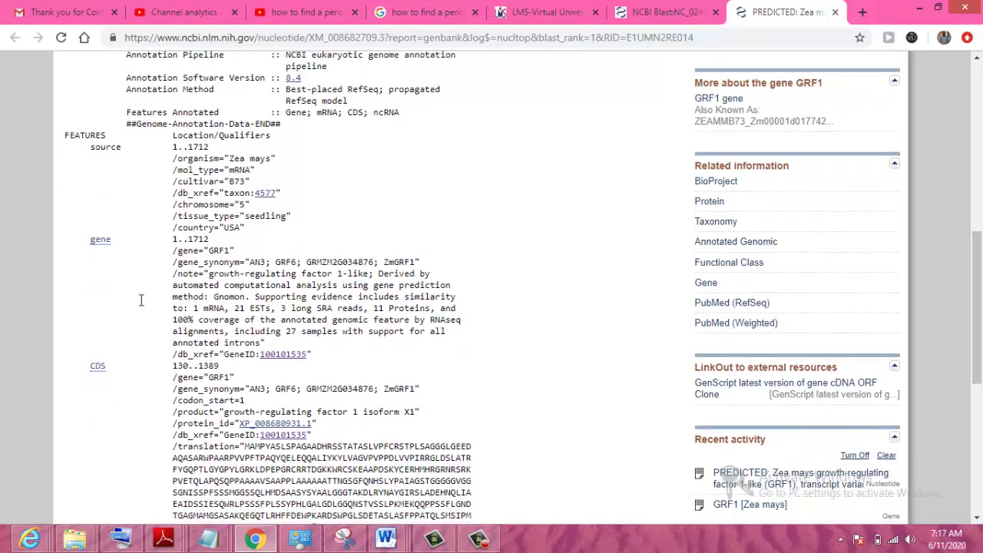
{"action": "right_click", "coordinate": [288, 354]}
{"action": "left_click", "coordinate": [346, 367]}
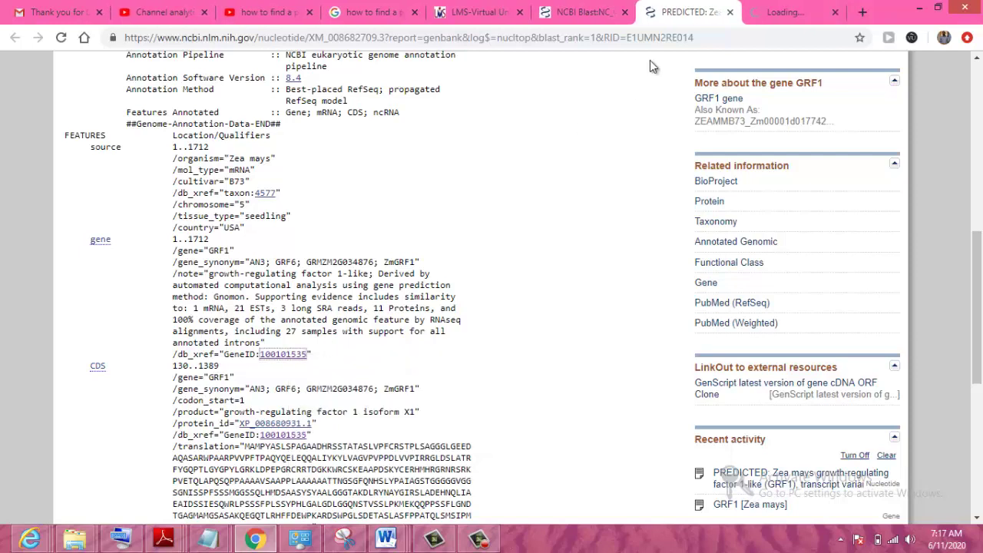
{"action": "left_click", "coordinate": [775, 9]}
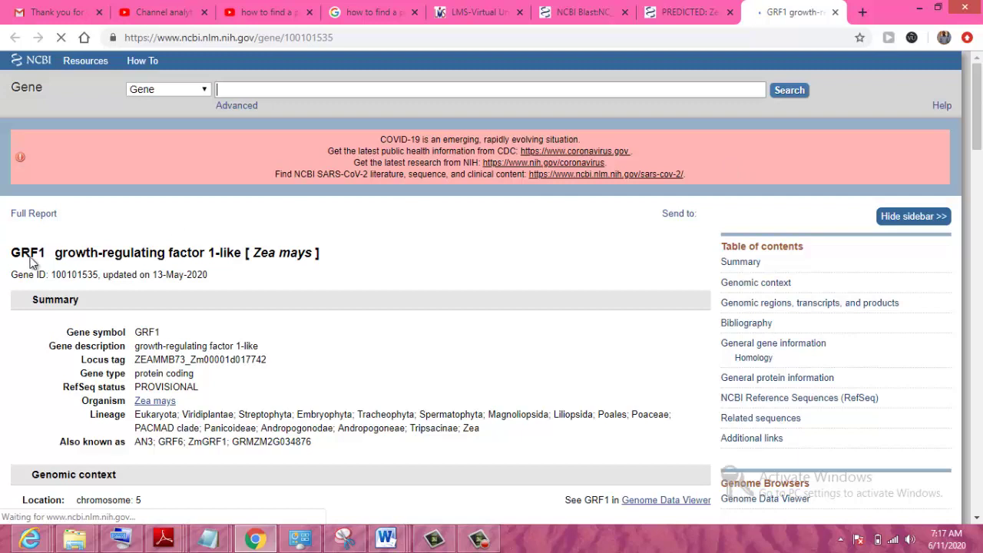
Highlight the GRF1 gene title, then open the XM_008682709.3 mRNA FASTA view in a new tab
{"action": "left_click_drag", "start_coordinate": [9, 258], "coordinate": [335, 258]}
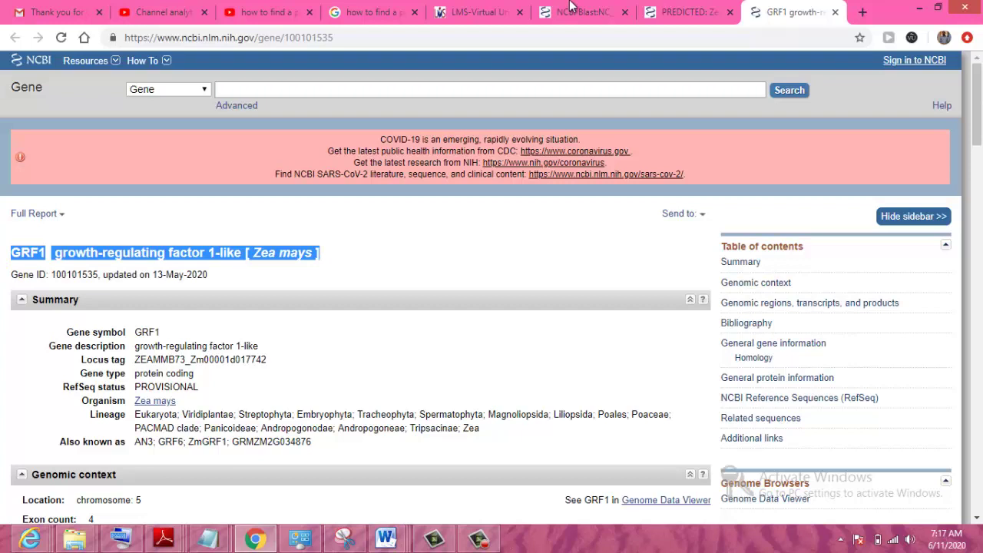
{"action": "left_click", "coordinate": [686, 11]}
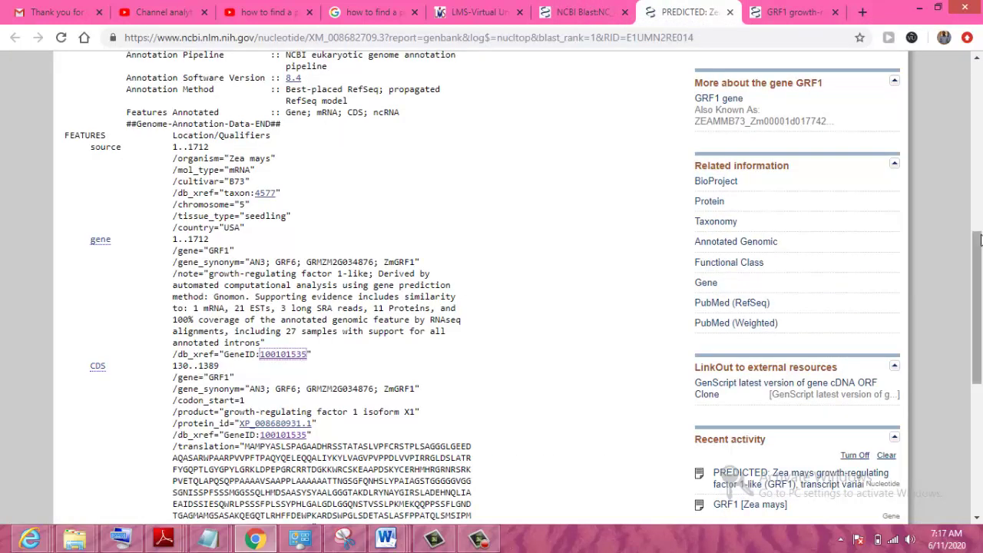
{"action": "left_click_drag", "start_coordinate": [977, 254], "coordinate": [918, 68]}
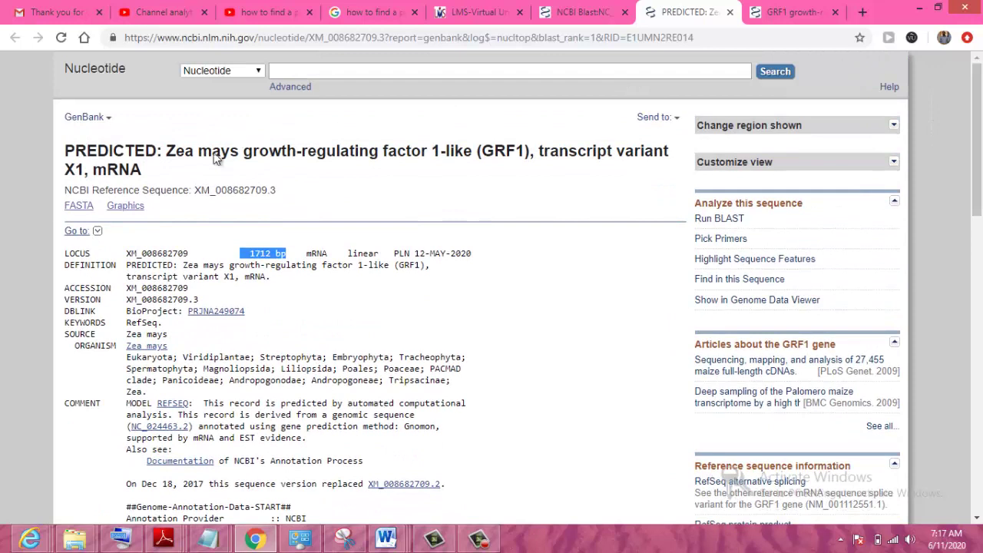
{"action": "right_click", "coordinate": [75, 206]}
{"action": "left_click", "coordinate": [115, 219]}
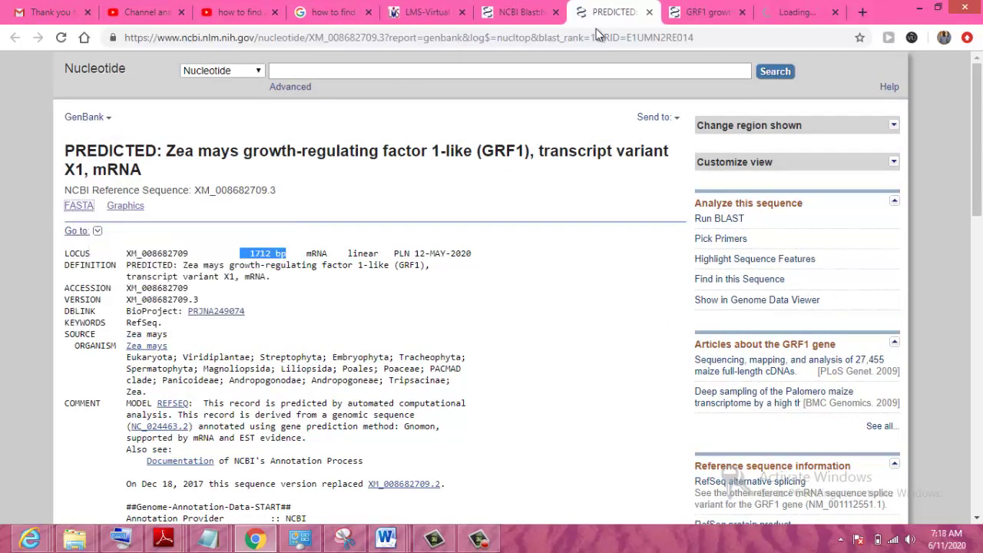
{"action": "left_click", "coordinate": [778, 8]}
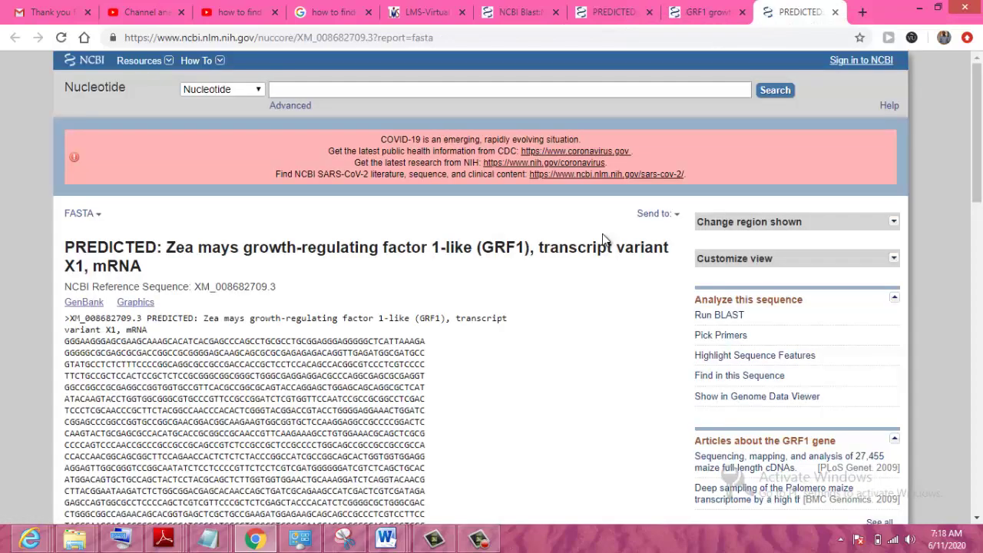
Review the mRNA FASTA, then mark the GenBank CDS feature (130..1389, protein XP_008680931.1)
{"action": "left_click_drag", "start_coordinate": [979, 132], "coordinate": [980, 205]}
{"action": "left_click", "coordinate": [713, 6]}
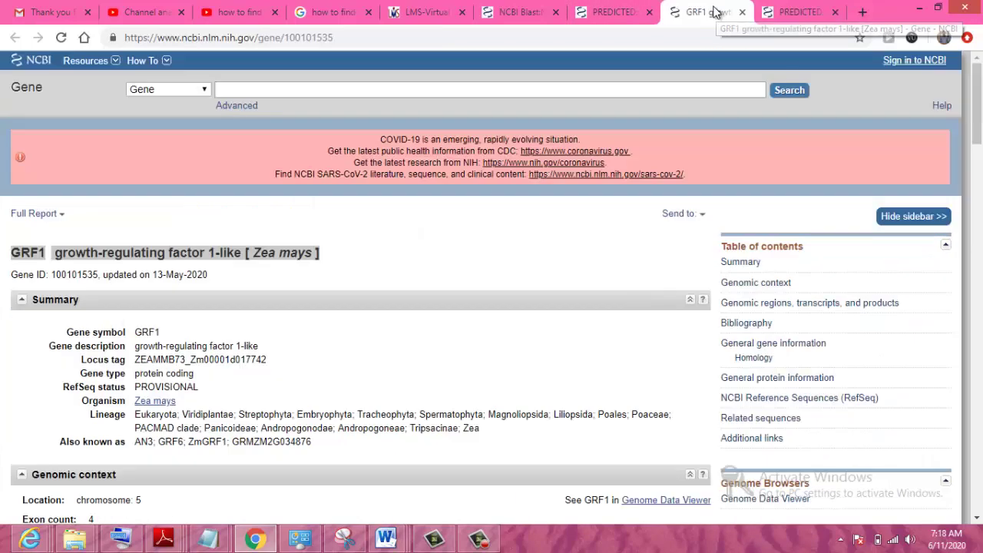
{"action": "left_click", "coordinate": [621, 15]}
{"action": "left_click_drag", "start_coordinate": [981, 138], "coordinate": [335, 332]}
{"action": "left_click", "coordinate": [108, 308]}
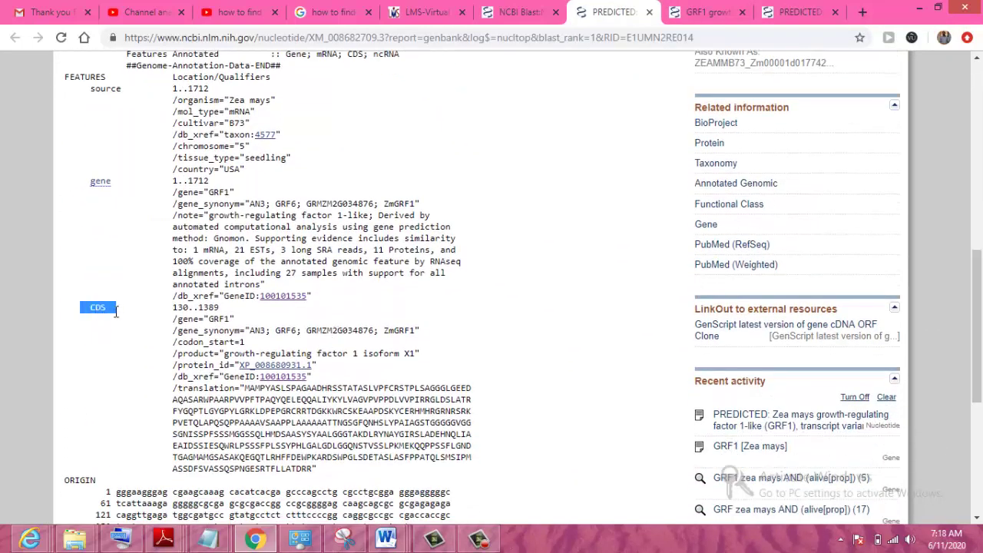
Open protein XP_008680931.1 in a new tab and highlight its species name and 419 aa length
{"action": "right_click", "coordinate": [262, 371]}
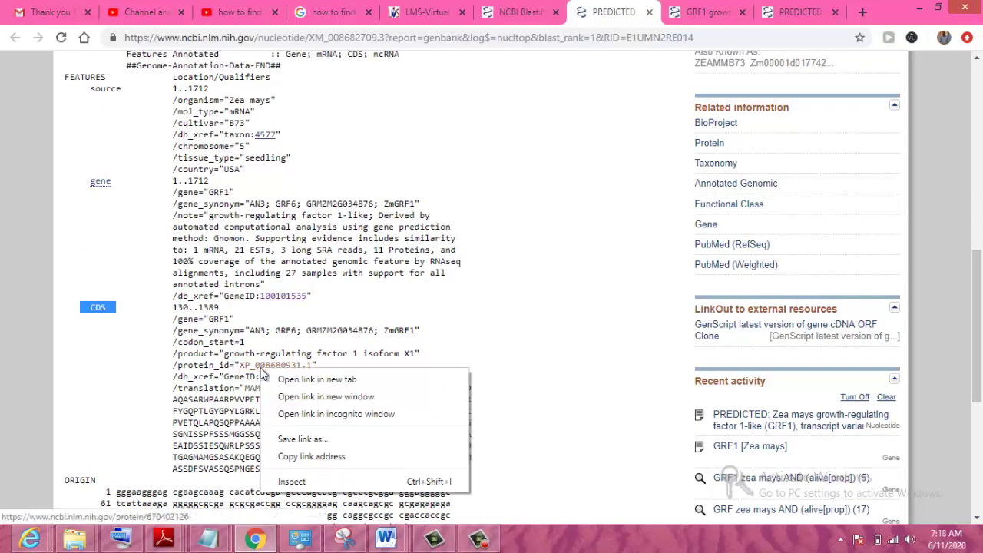
{"action": "left_click", "coordinate": [291, 381]}
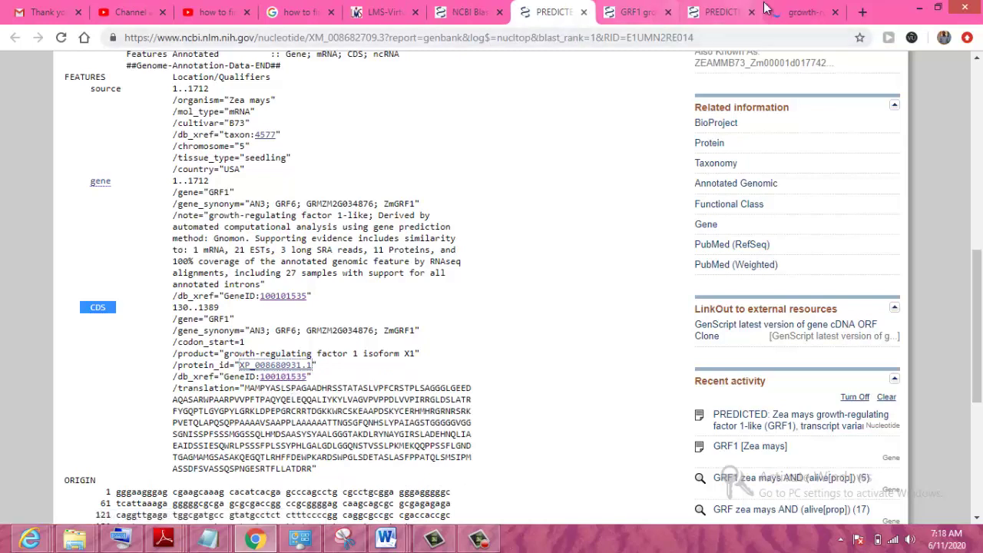
{"action": "left_click", "coordinate": [789, 13]}
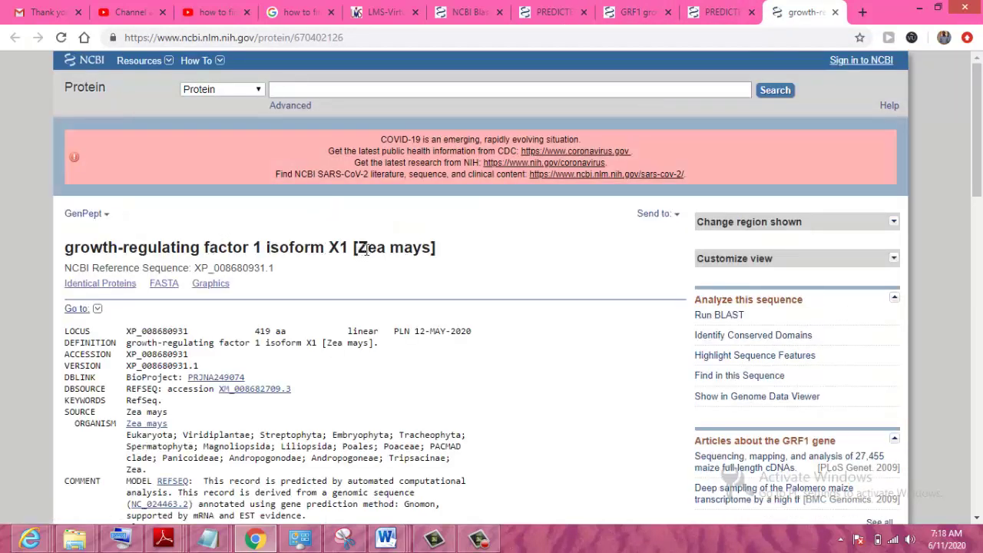
{"action": "left_click_drag", "start_coordinate": [362, 248], "coordinate": [413, 247]}
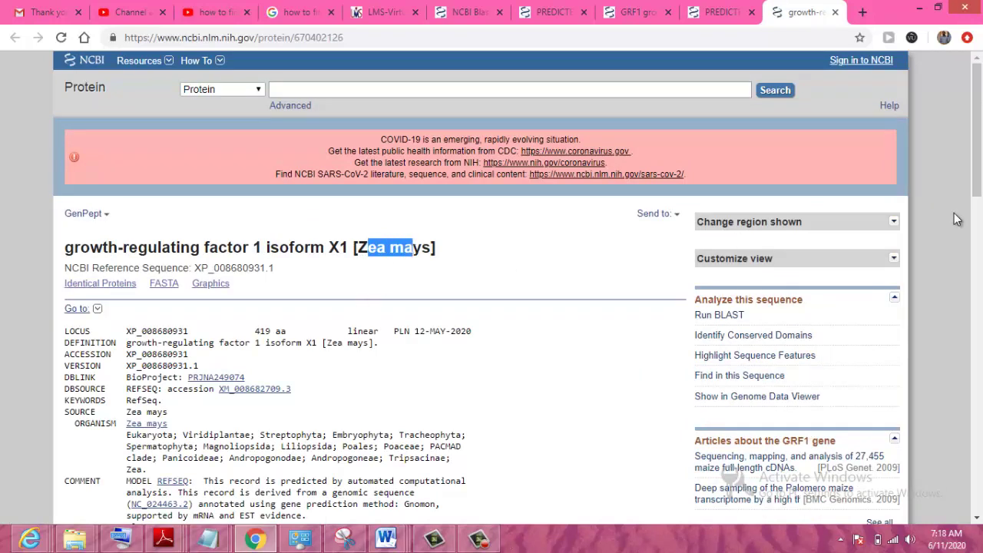
{"action": "left_click_drag", "start_coordinate": [977, 196], "coordinate": [980, 207]}
{"action": "scroll", "coordinate": [445, 203], "scroll_direction": "down", "scroll_amount": 3}
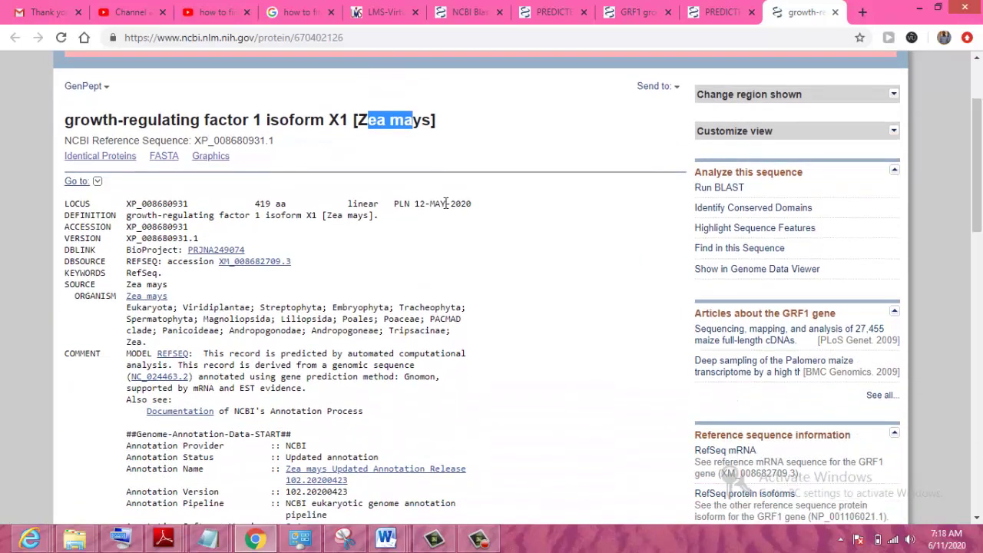
{"action": "left_click_drag", "start_coordinate": [241, 201], "coordinate": [305, 202]}
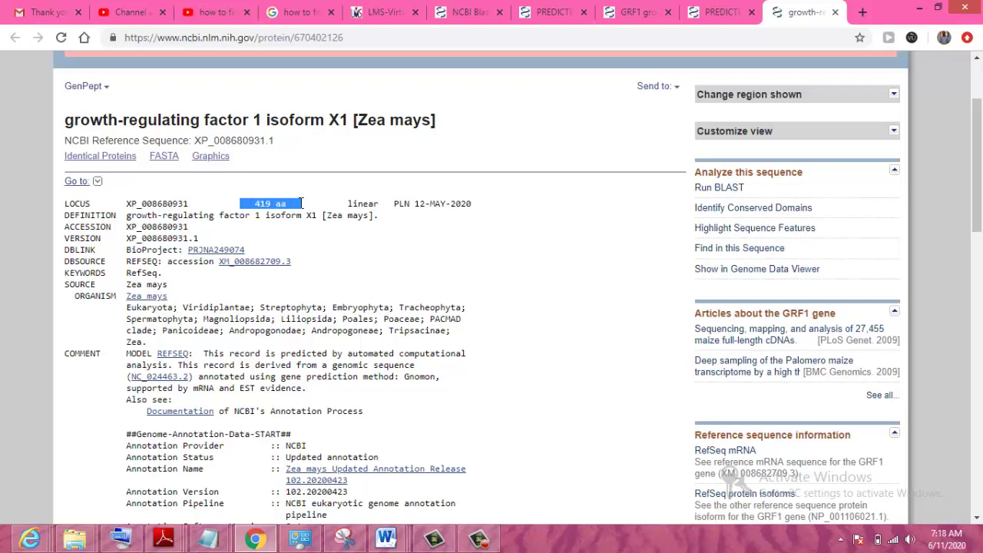
Open the XP_008680931.1 protein FASTA view in a new tab and switch to it
{"action": "right_click", "coordinate": [163, 158]}
{"action": "left_click", "coordinate": [185, 167]}
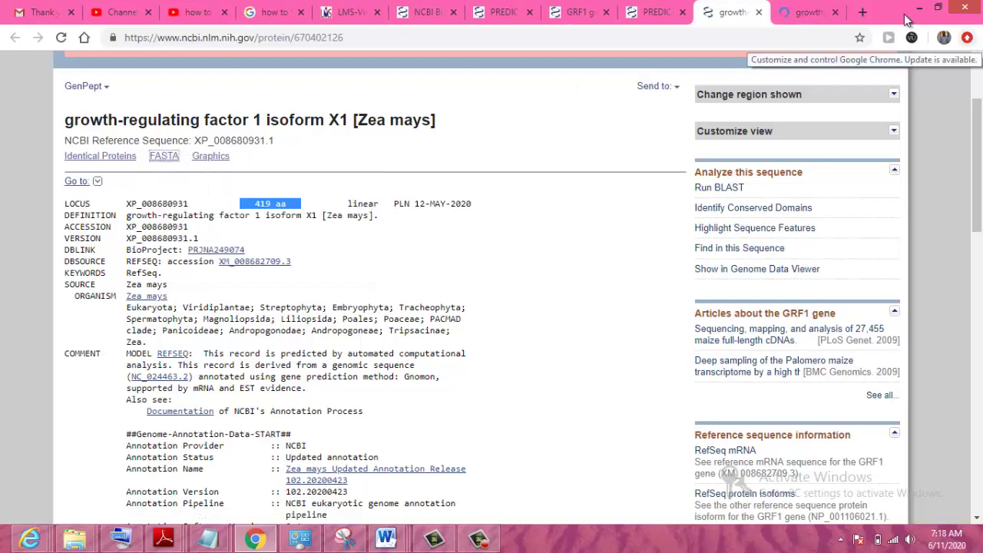
{"action": "left_click", "coordinate": [808, 11]}
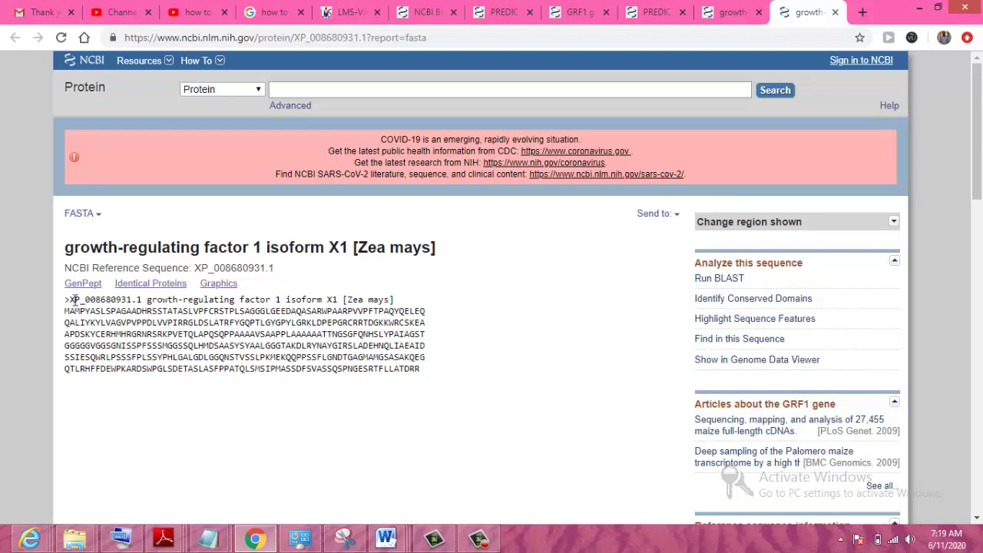
Select the whole XP_008680931.1 FASTA text, from the > header to ...ESRTFLLATDRR
{"action": "left_click_drag", "start_coordinate": [66, 301], "coordinate": [471, 408]}
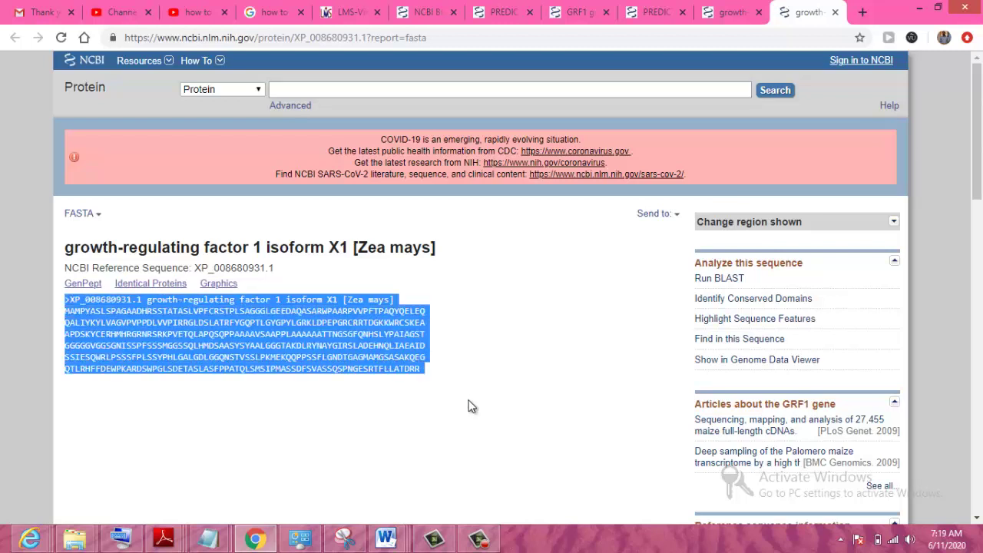